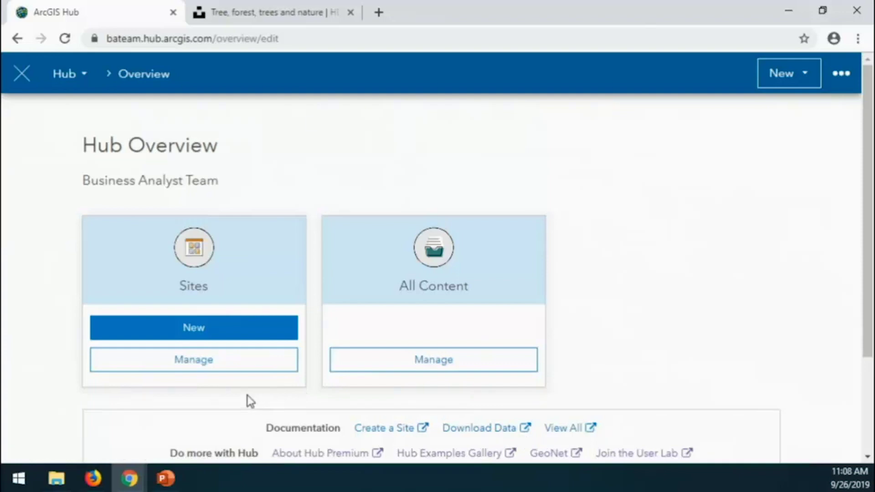
# Step: Create a new blank site named 'My super site' from the Sites area
pyautogui.click(209, 337)
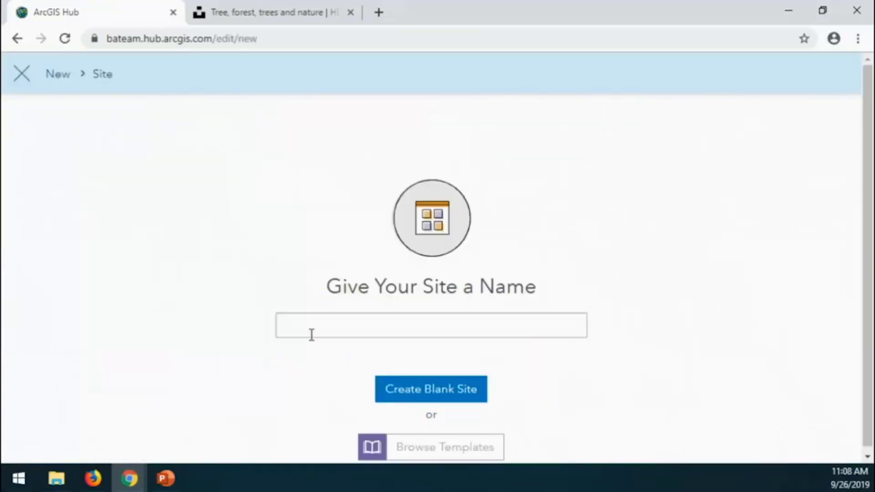
pyautogui.click(381, 330)
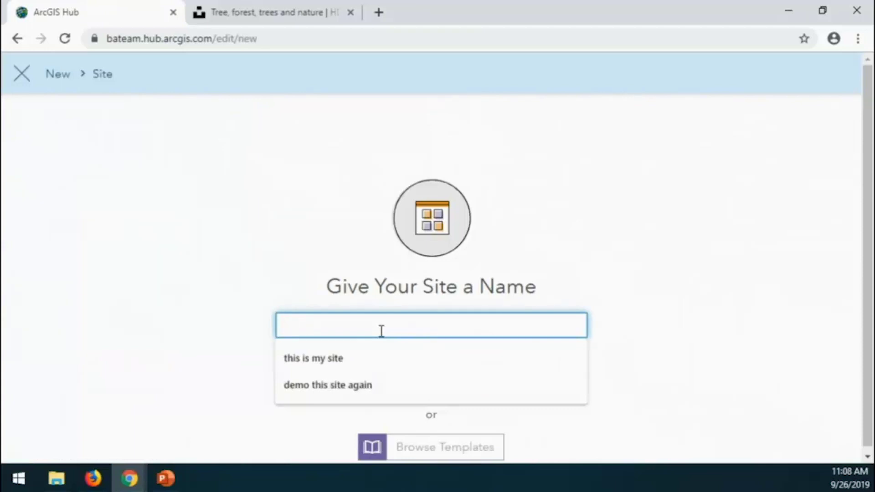
pyautogui.write('My super site')
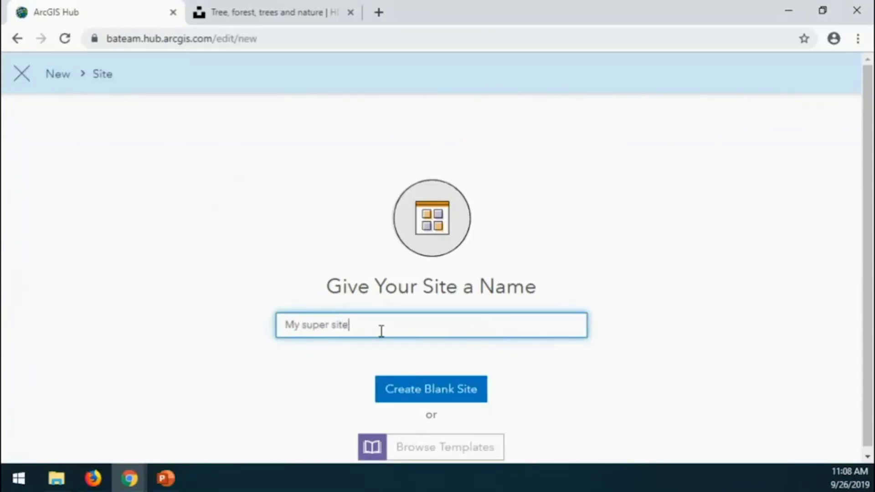
pyautogui.click(402, 395)
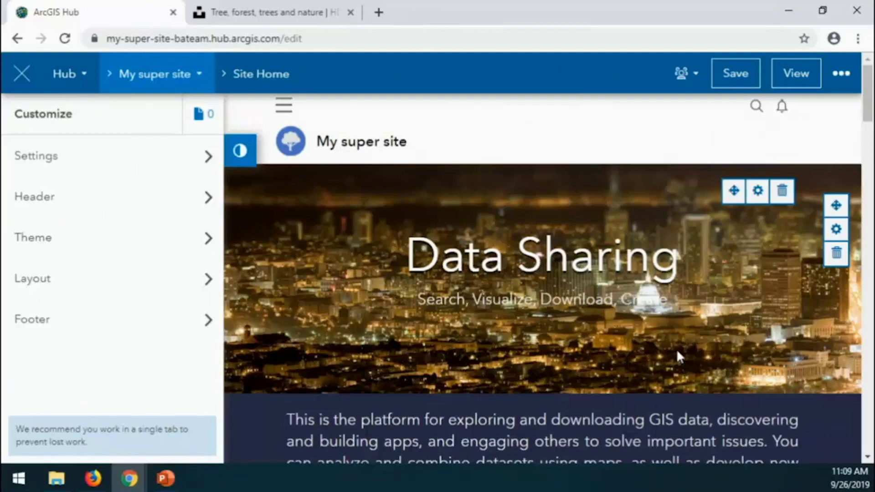
# Step: Zoom out and replace the 'Data Sharing' banner headline with 'My super cool site'
pyautogui.hotkey('ctrl', '-')
pyautogui.hotkey('ctrl', '-')
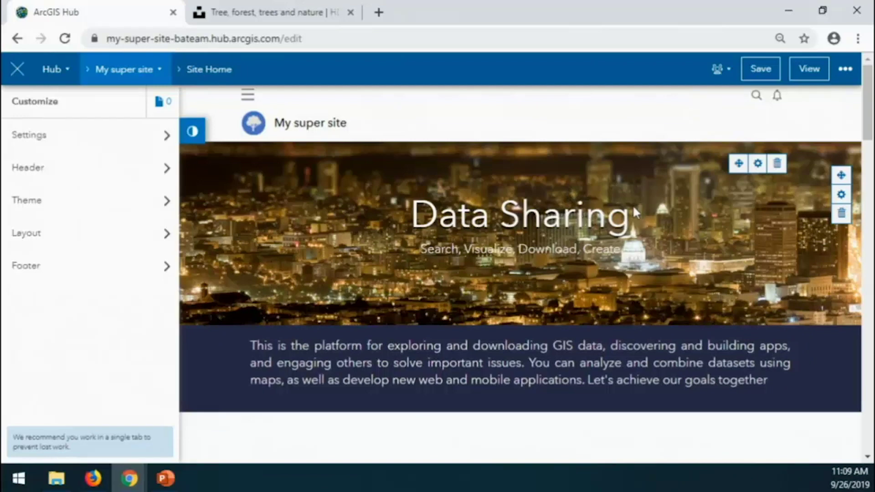
pyautogui.click(755, 167)
pyautogui.moveTo(91, 218); pyautogui.dragTo(6, 218)
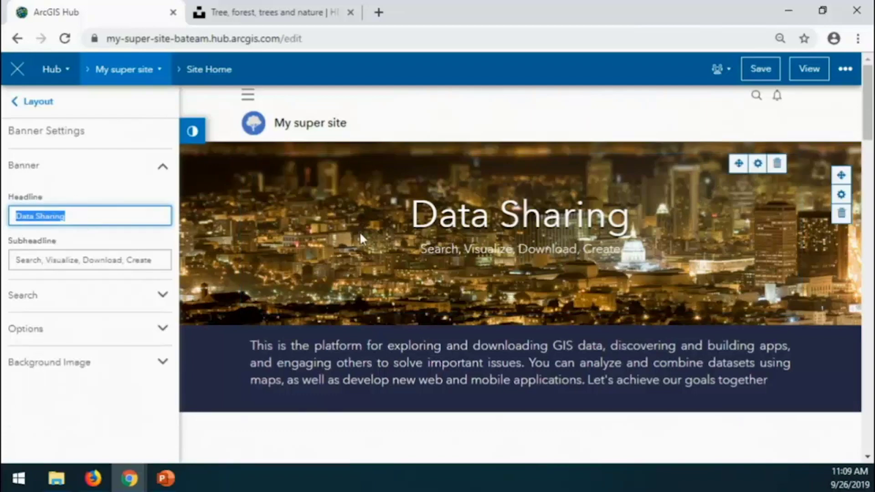
pyautogui.write('My super')
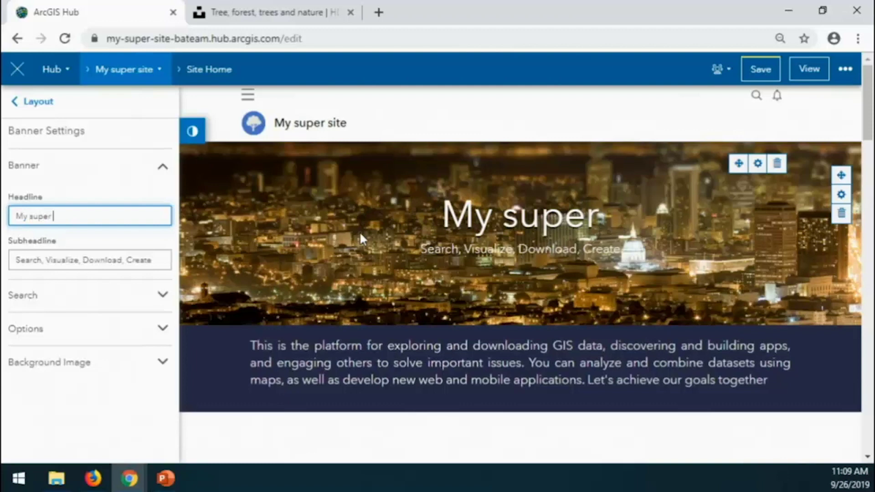
pyautogui.write(' col')
pyautogui.press('BackSpace')
pyautogui.write('o')
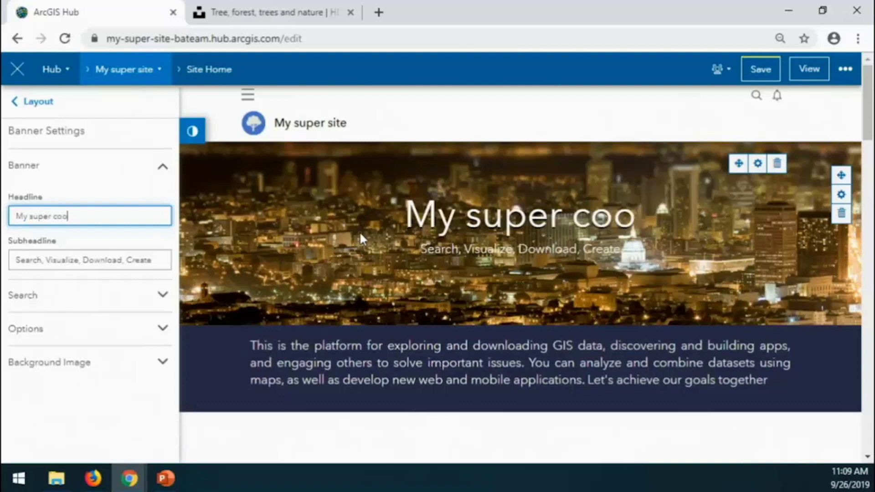
pyautogui.write('l site')
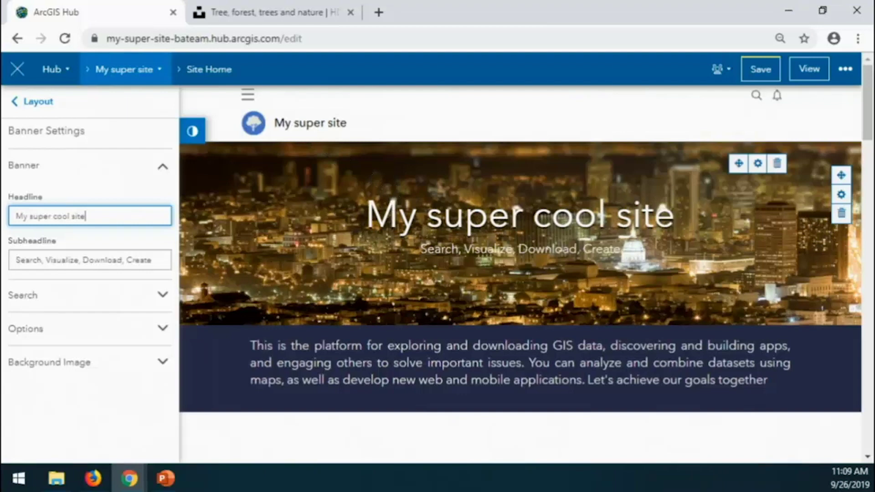
# Step: Open the banner row settings and copy the Unsplash forest photo's image address
pyautogui.click(841, 199)
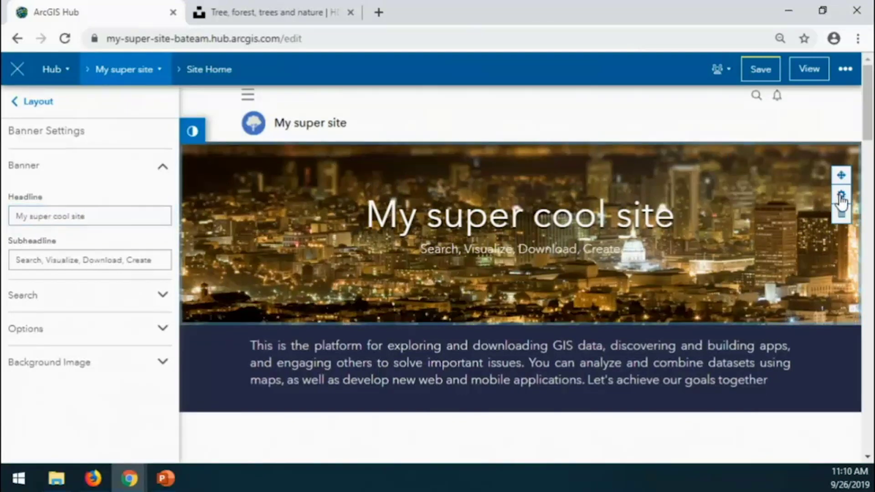
pyautogui.click(250, 16)
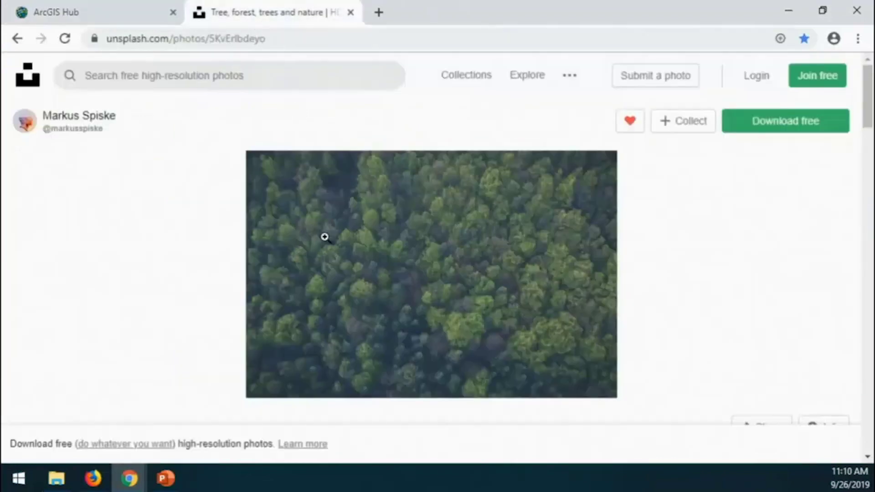
pyautogui.rightClick(365, 302)
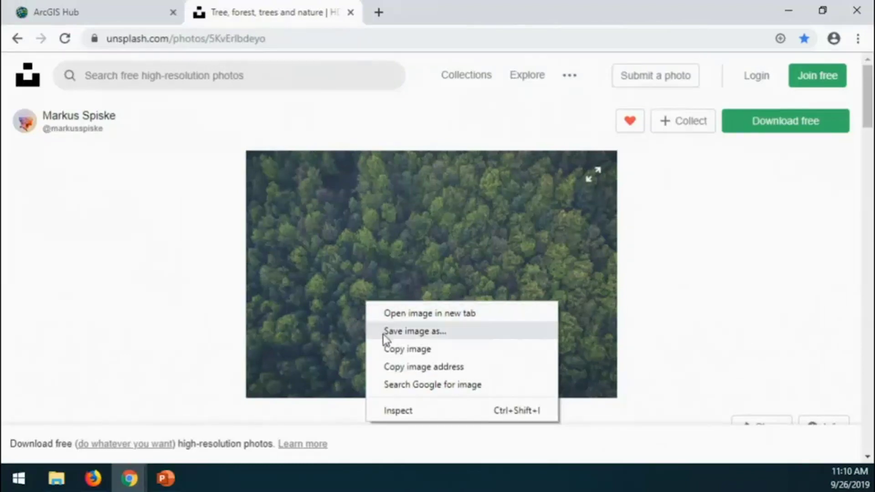
pyautogui.click(404, 367)
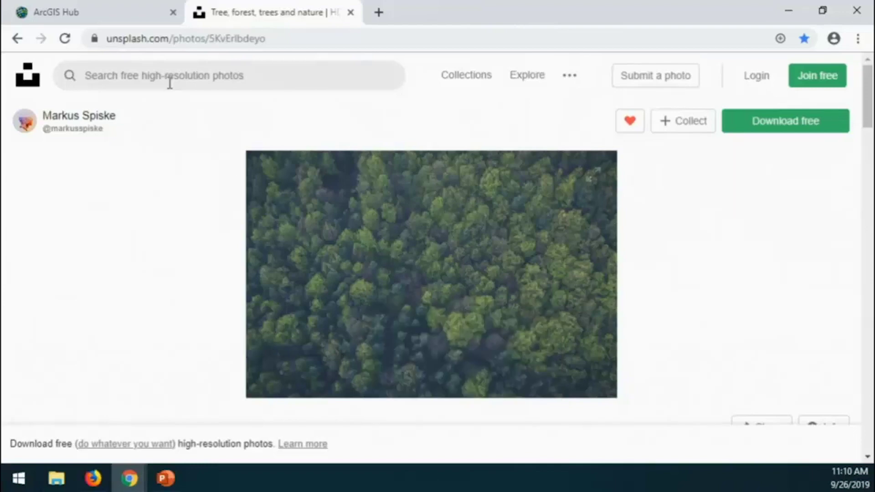
pyautogui.click(95, 18)
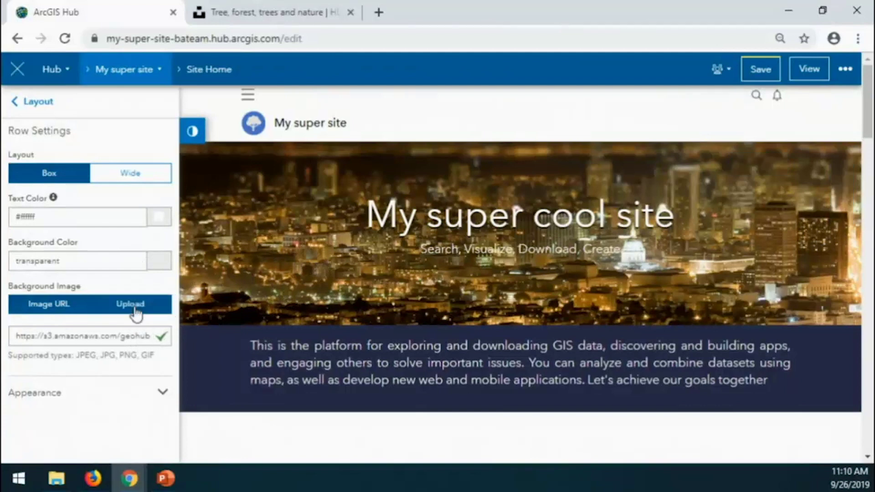
# Step: Replace the banner row's Image URL with the pasted forest photo address
pyautogui.click(32, 312)
pyautogui.click(39, 327)
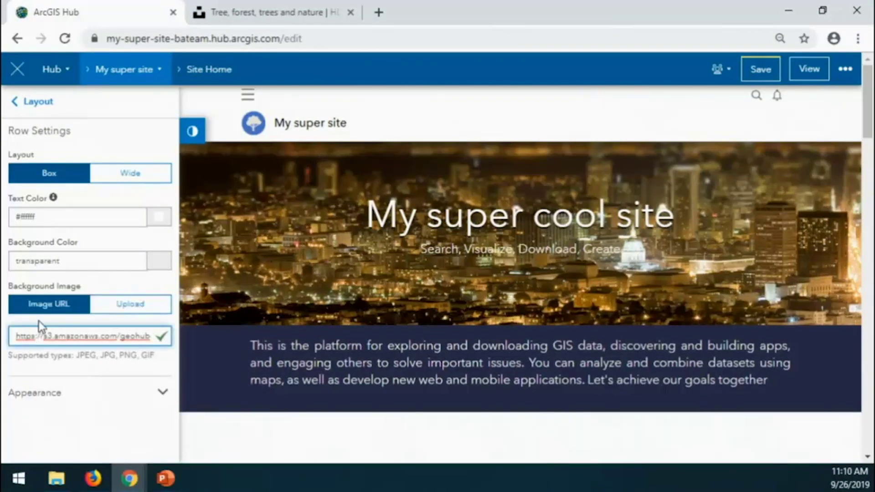
pyautogui.hotkey('ctrl', 'a')
pyautogui.press('BackSpace')
pyautogui.hotkey('ctrl', 'v')
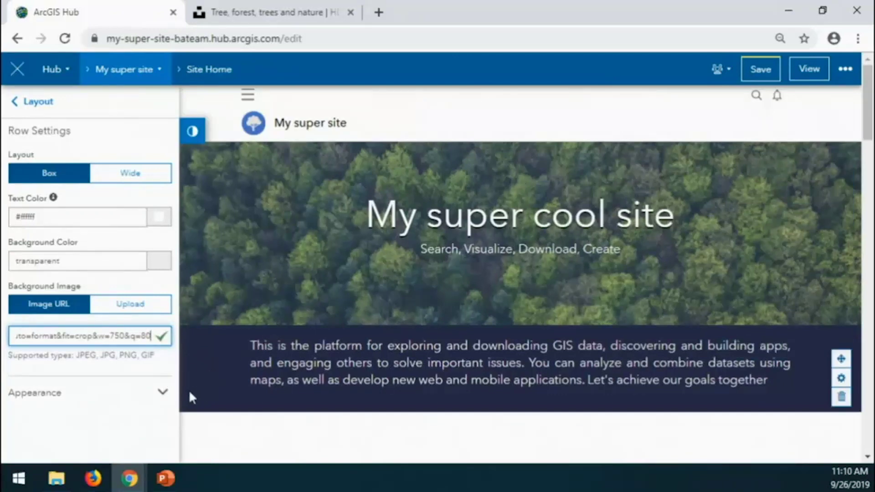
pyautogui.scroll(-1, 164, 396)
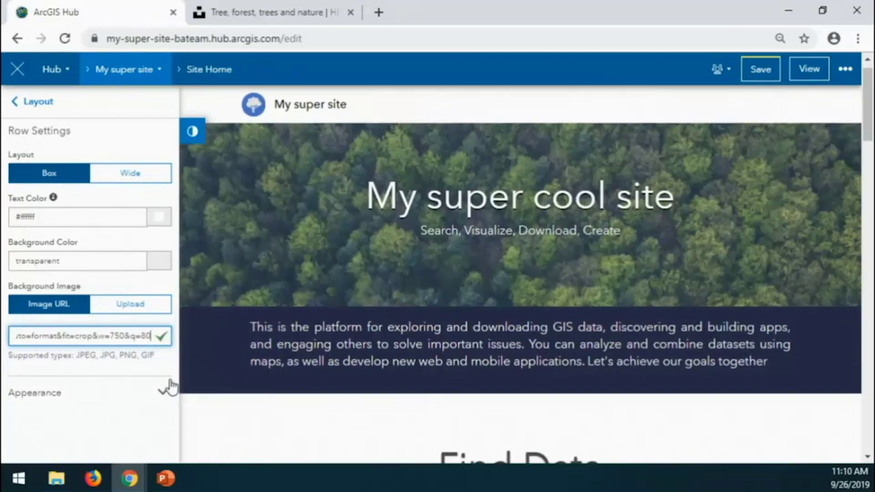
pyautogui.scroll(1, 255, 271)
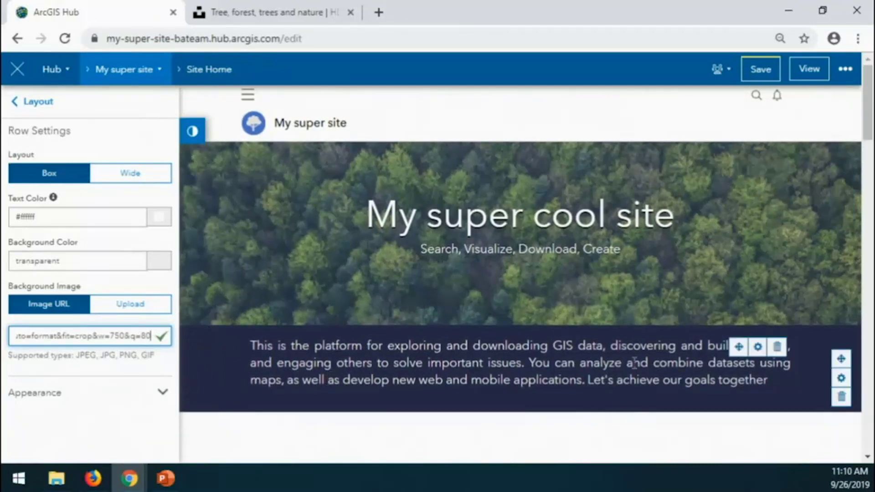
# Step: Replace the old intro text with 'This is my first site. This is super easy!'
pyautogui.click(759, 355)
pyautogui.moveTo(265, 365); pyautogui.dragTo(693, 354)
pyautogui.press('BackSpace')
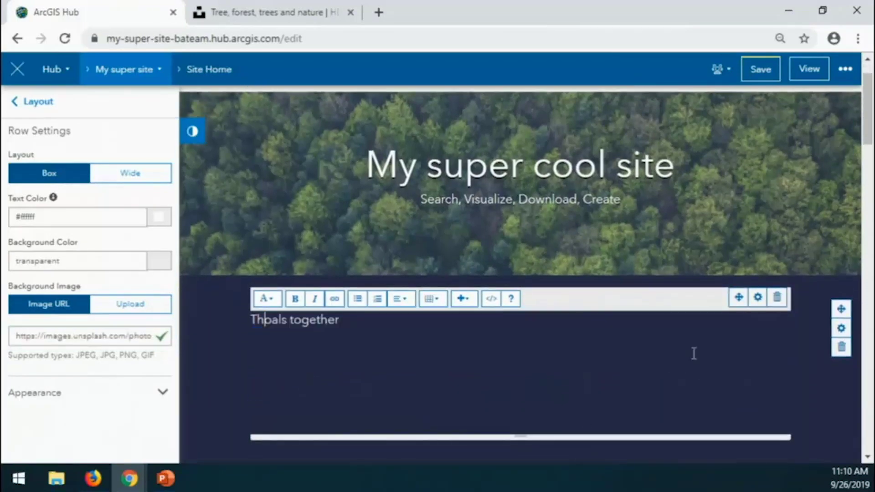
pyautogui.press('Delete')
pyautogui.press('Delete')
pyautogui.press('Delete')
pyautogui.press('Delete')
pyautogui.press('Delete')
pyautogui.press('Delete')
pyautogui.press('Delete')
pyautogui.press('Delete')
pyautogui.press('Delete')
pyautogui.press('Delete')
pyautogui.press('Delete')
pyautogui.press('Delete')
pyautogui.press('Delete')
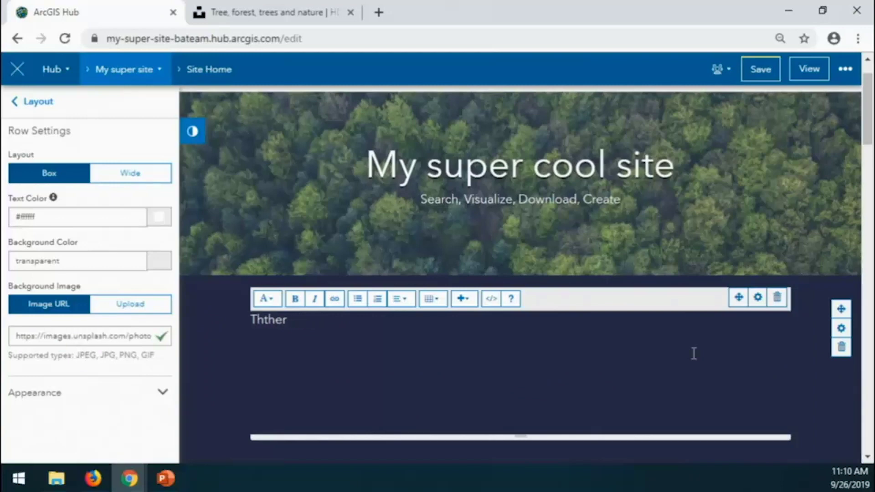
pyautogui.write('is is my first ')
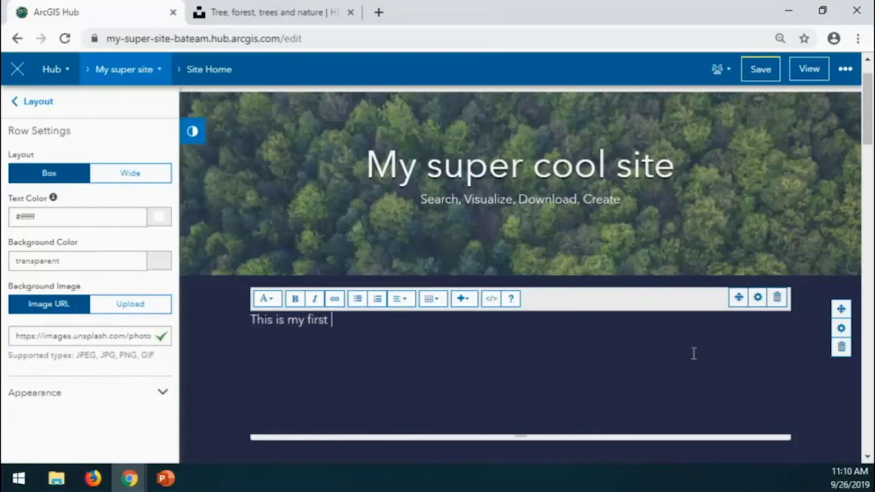
pyautogui.write('site.  This is u')
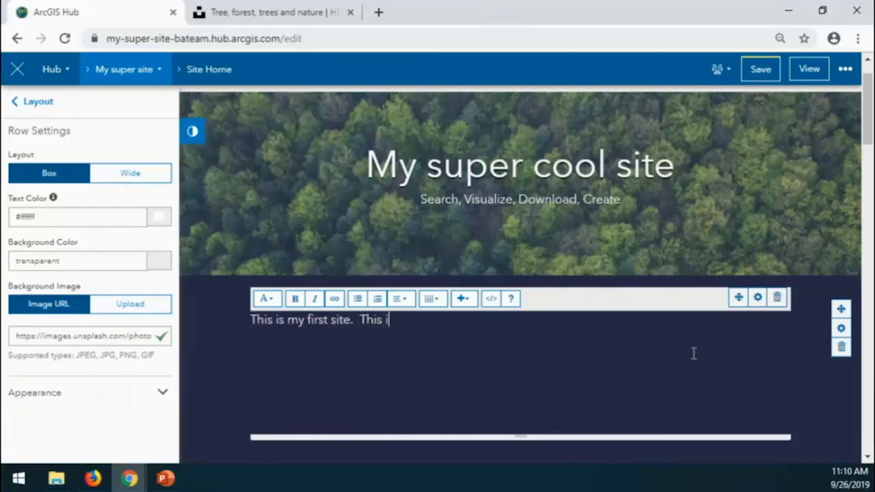
pyautogui.press('BackSpace')
pyautogui.write('super eas')
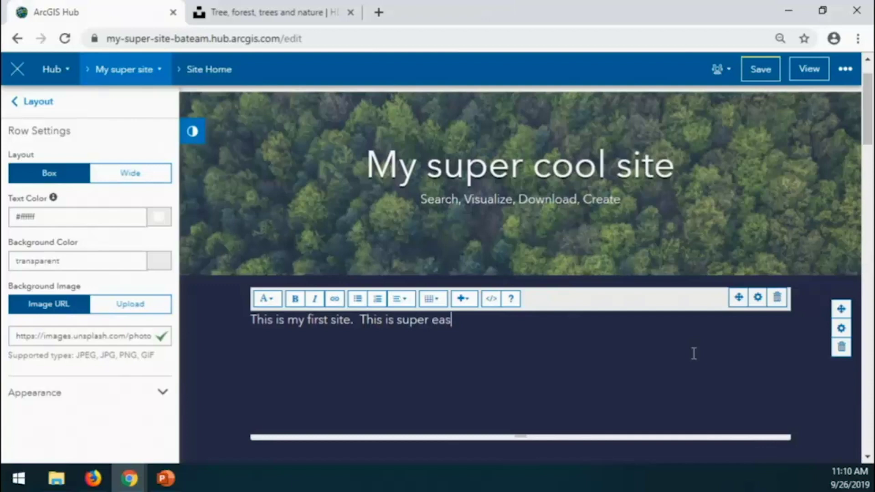
pyautogui.write('y!')
# Step: Format the intro sentence as a bold, centre-aligned Header 1
pyautogui.tripleClick(254, 319)
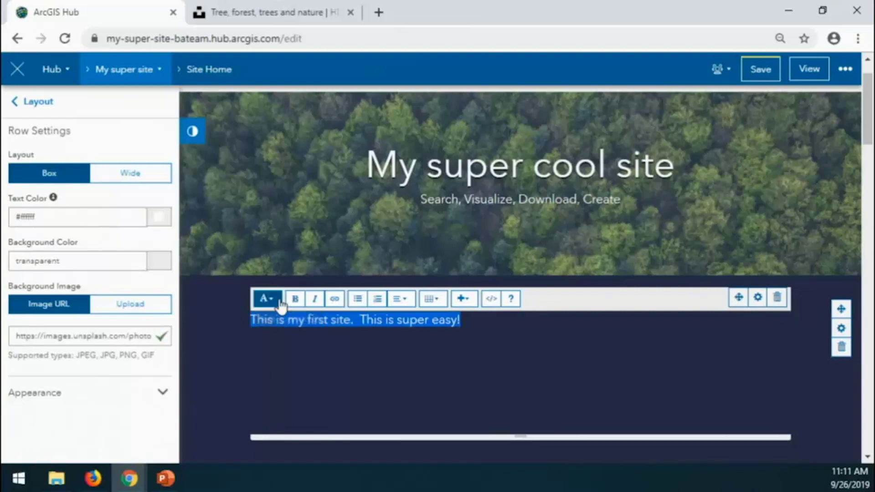
pyautogui.click(270, 303)
pyautogui.click(280, 369)
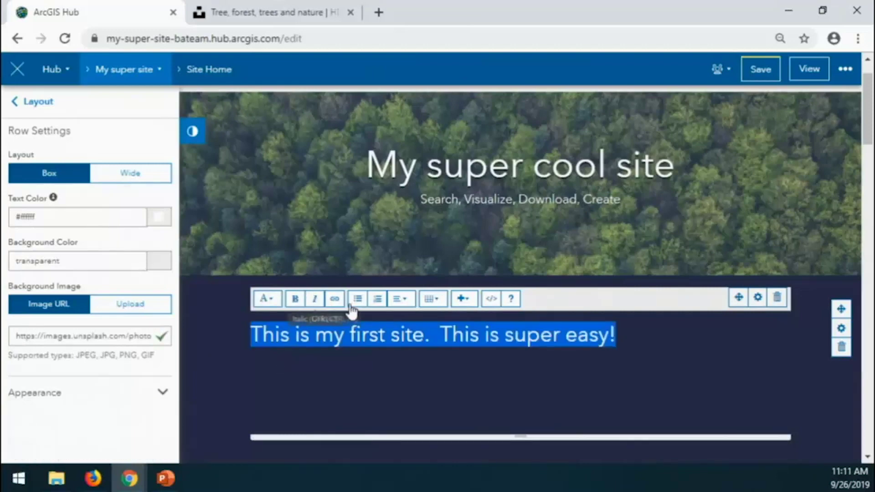
pyautogui.click(295, 299)
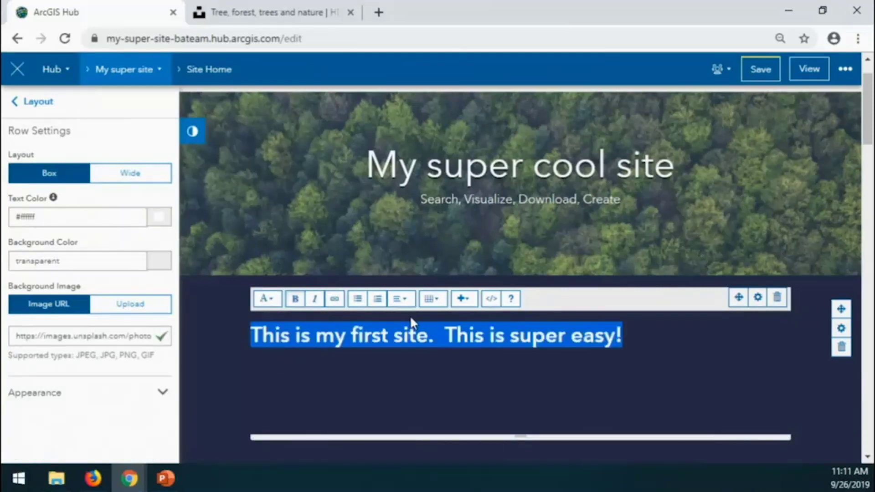
pyautogui.click(409, 305)
pyautogui.click(418, 318)
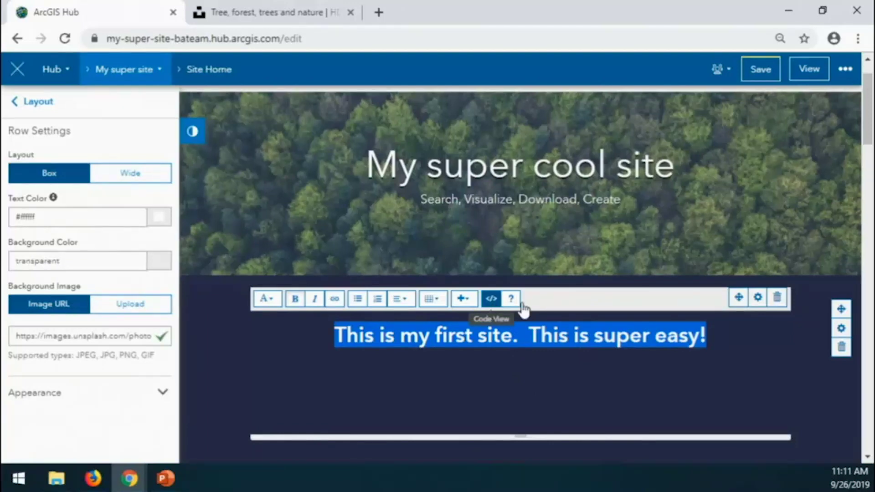
pyautogui.click(757, 304)
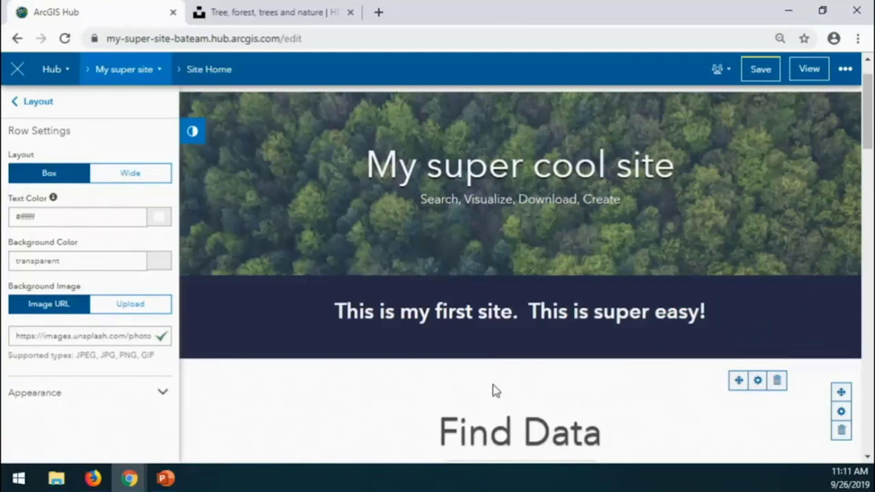
pyautogui.scroll(-2, 410, 357)
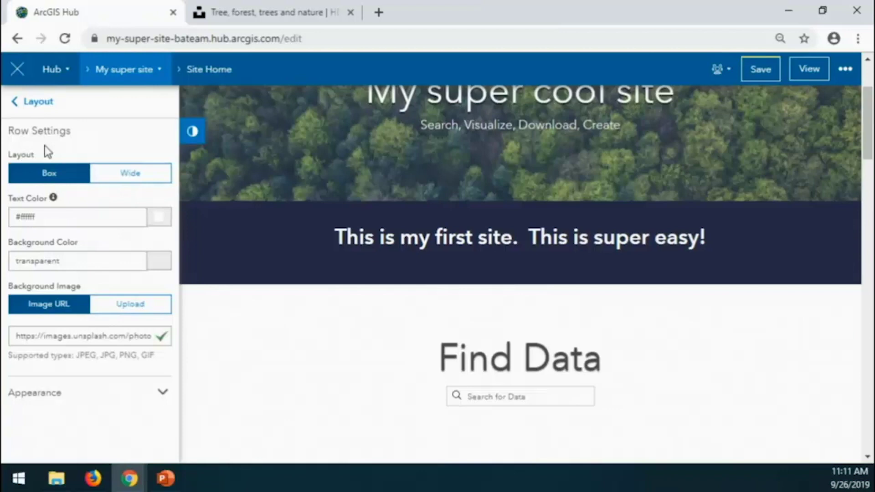
# Step: Insert a row above Find Data, drop a Gallery widget into it, and set Display to Manual
pyautogui.click(32, 102)
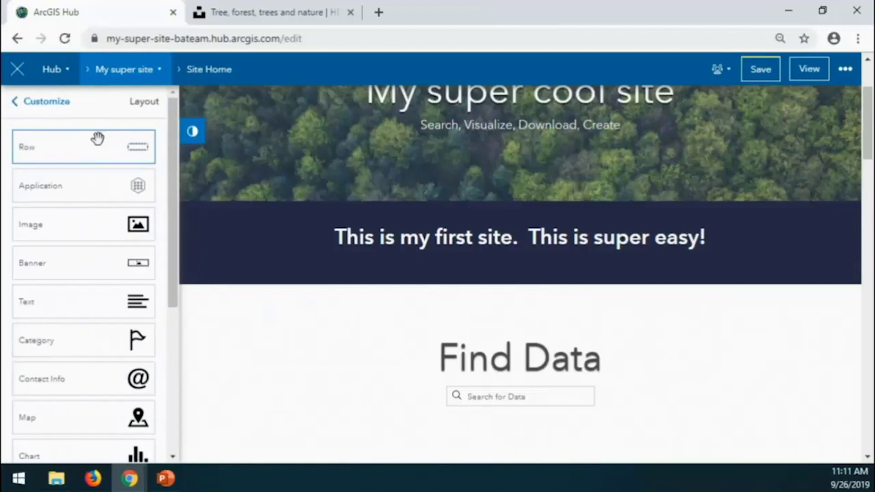
pyautogui.moveTo(112, 157); pyautogui.dragTo(515, 293)
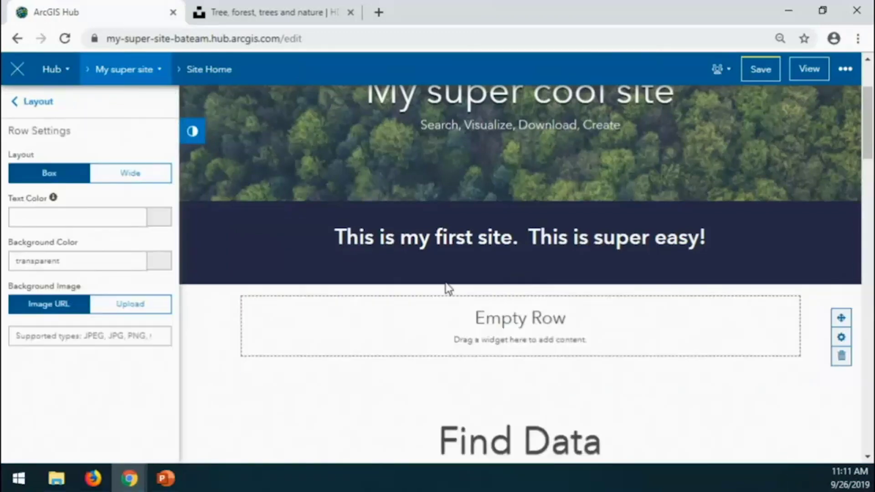
pyautogui.click(23, 107)
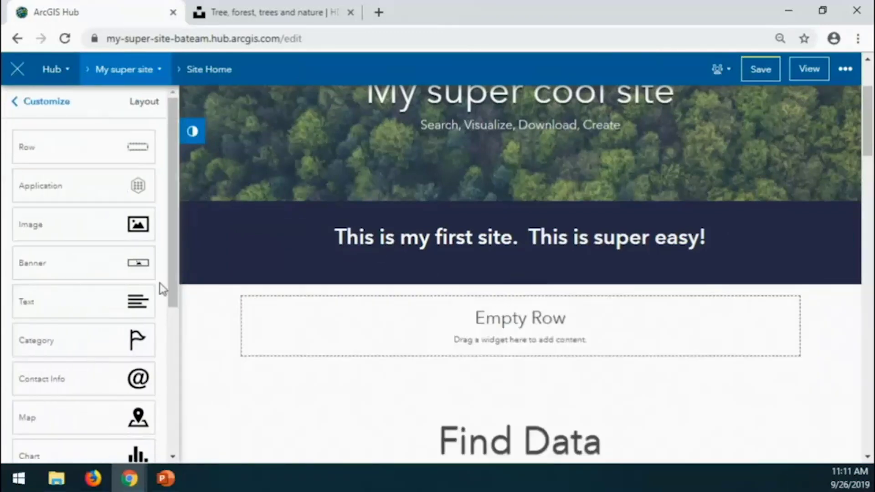
pyautogui.scroll(-5, 133, 273)
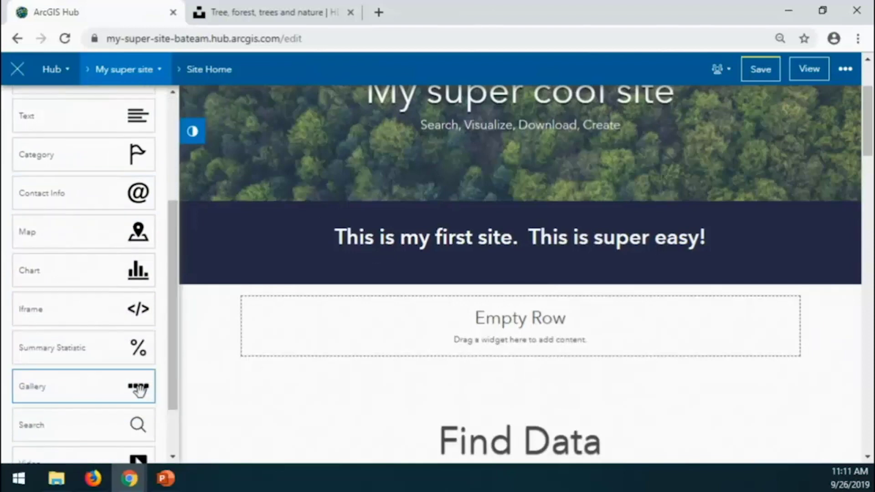
pyautogui.moveTo(136, 387); pyautogui.dragTo(498, 311)
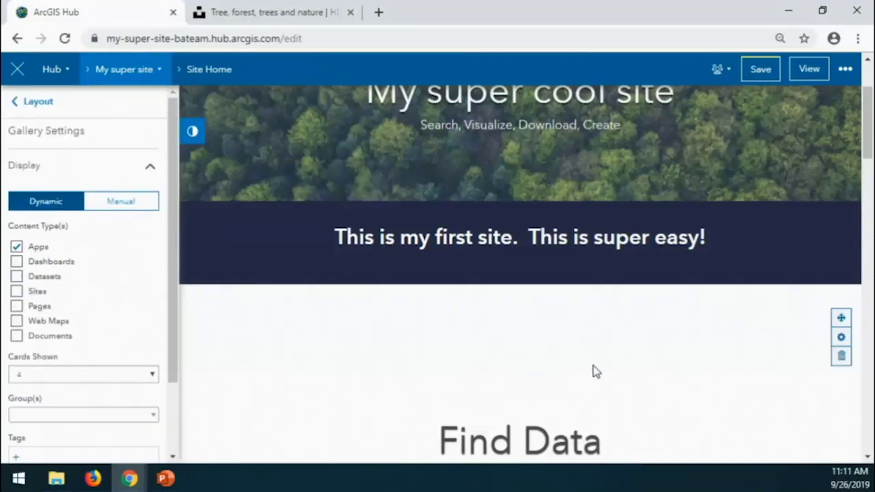
pyautogui.scroll(-2, 128, 228)
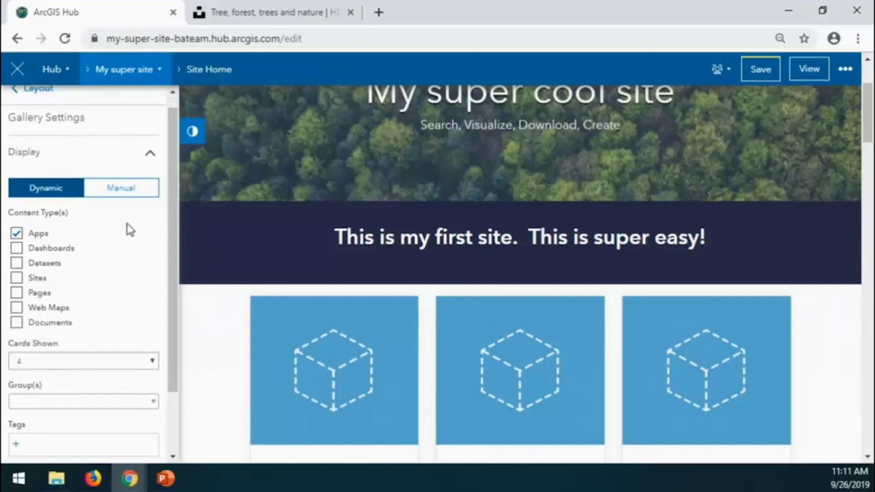
pyautogui.scroll(2, 84, 193)
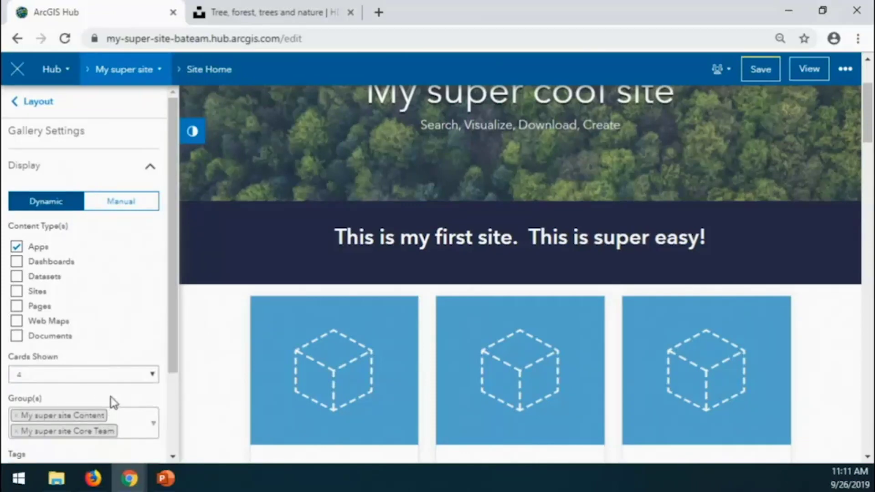
pyautogui.scroll(-2, 102, 374)
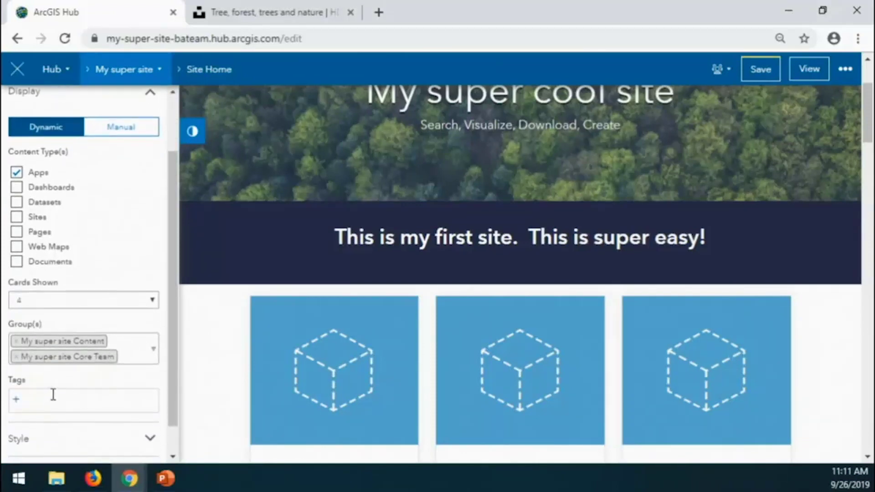
pyautogui.scroll(2, 54, 395)
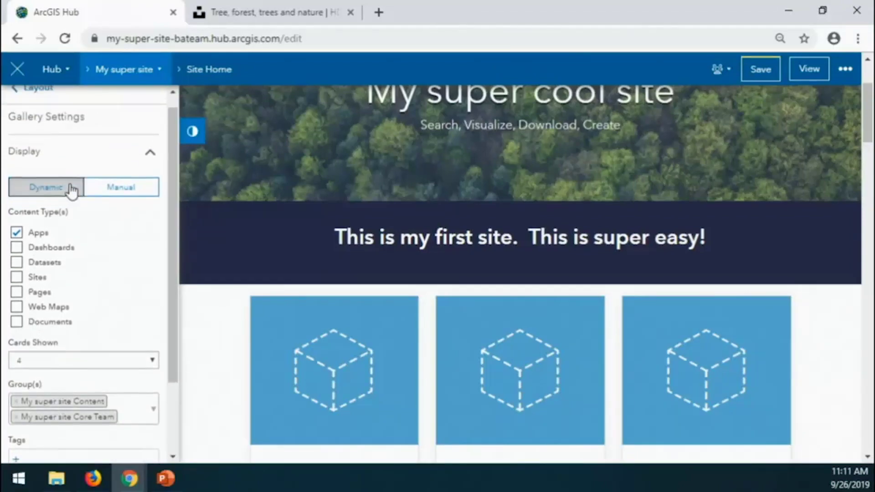
pyautogui.scroll(1, 72, 190)
pyautogui.click(102, 202)
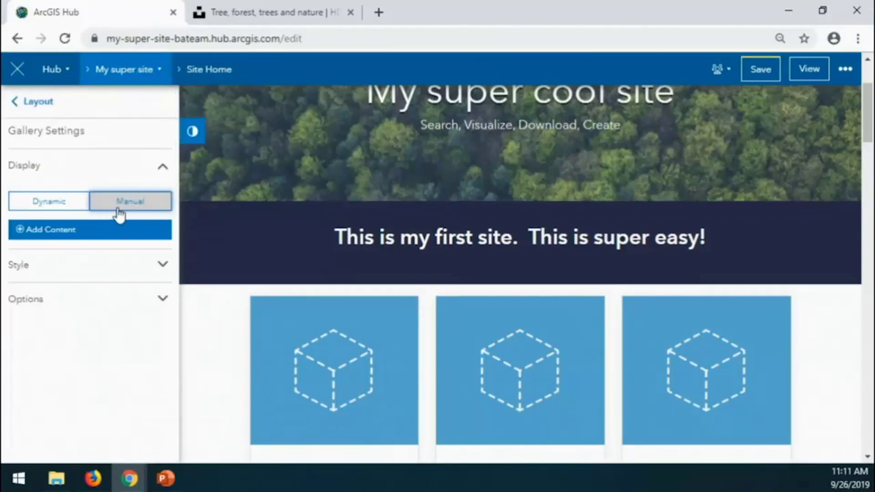
# Step: Search 'gr' and tick Another Great App, Great App 1 and Yet another great app
pyautogui.click(79, 230)
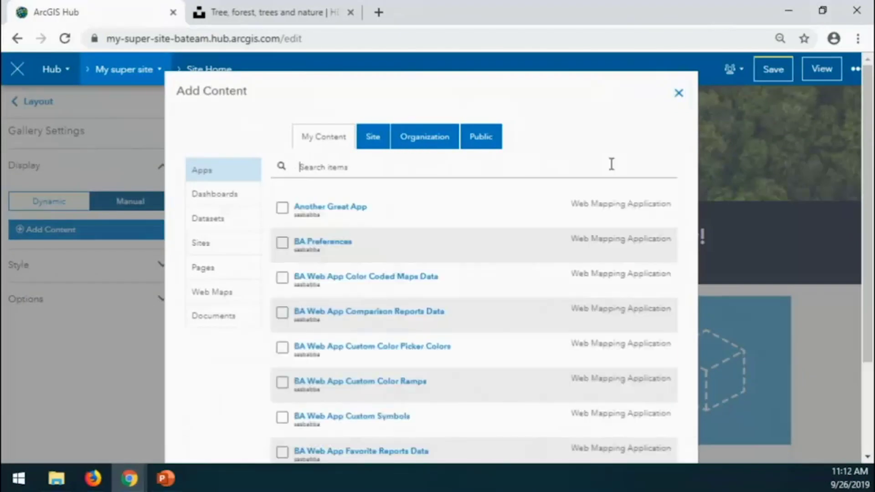
pyautogui.write('great')
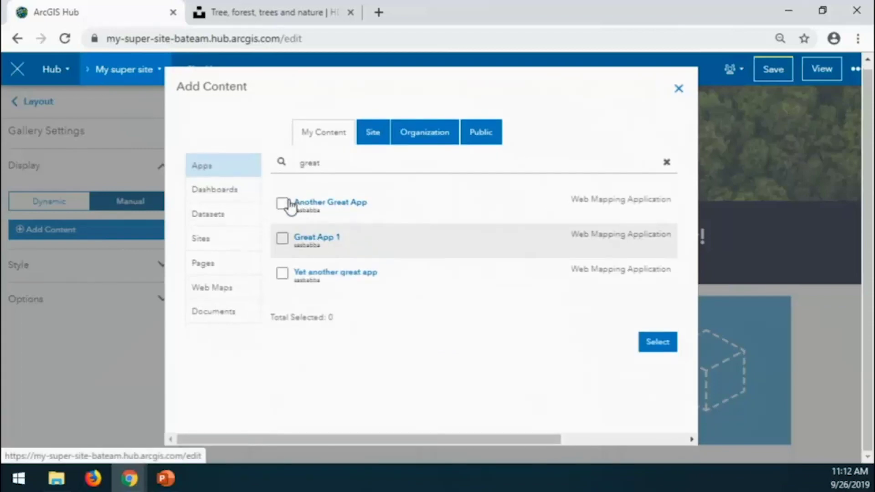
pyautogui.click(282, 204)
pyautogui.click(282, 238)
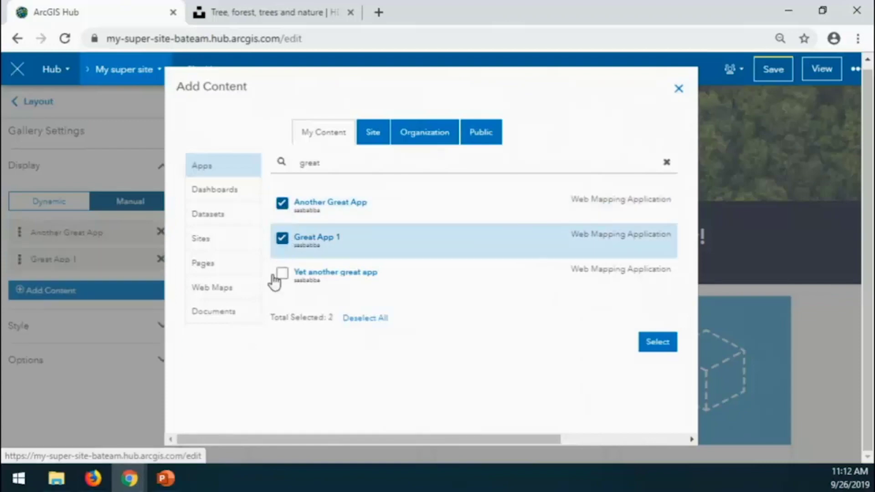
pyautogui.click(282, 273)
# Step: Confirm the three chosen apps and give the gallery cards a Medium drop shadow
pyautogui.click(656, 342)
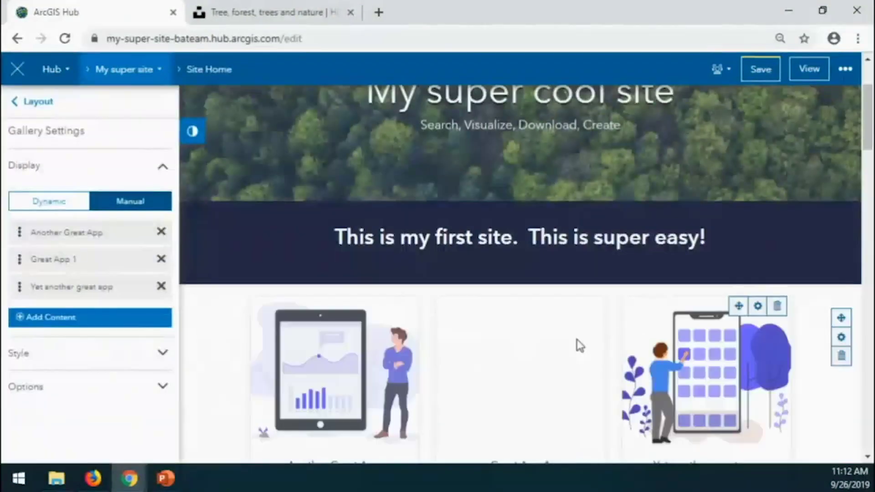
pyautogui.scroll(-1, 581, 404)
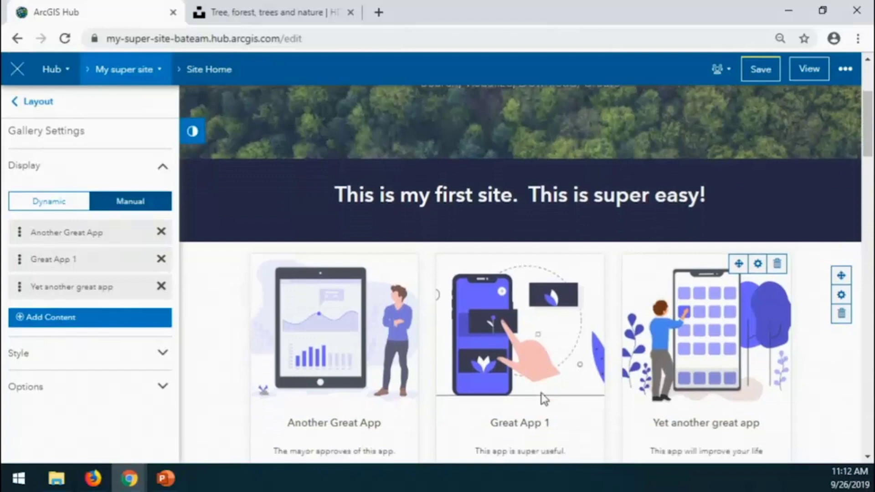
pyautogui.scroll(-2, 544, 399)
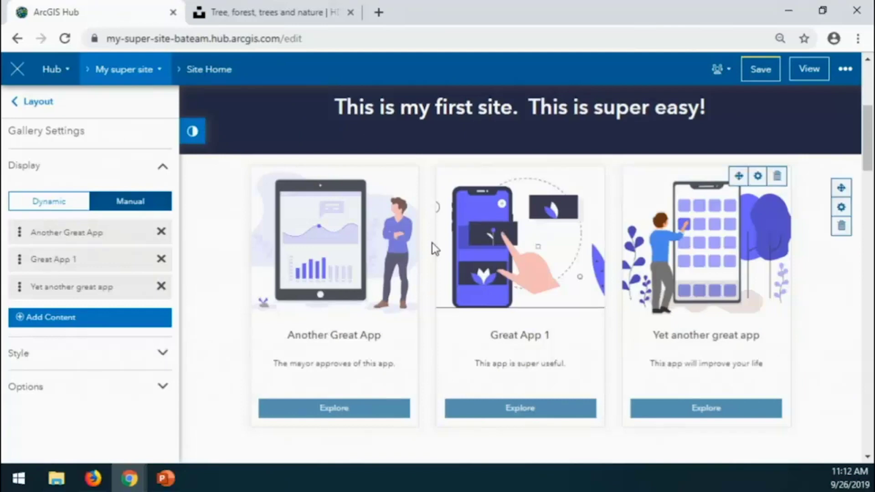
pyautogui.click(96, 354)
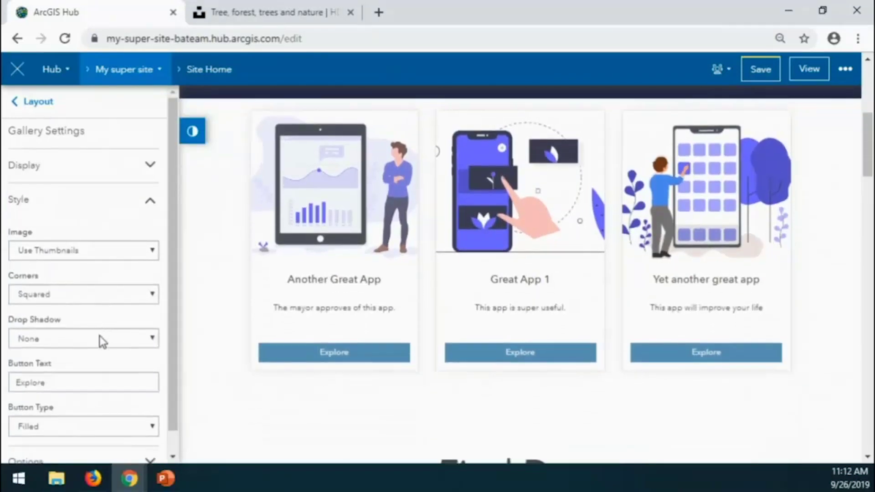
pyautogui.click(100, 338)
pyautogui.click(50, 374)
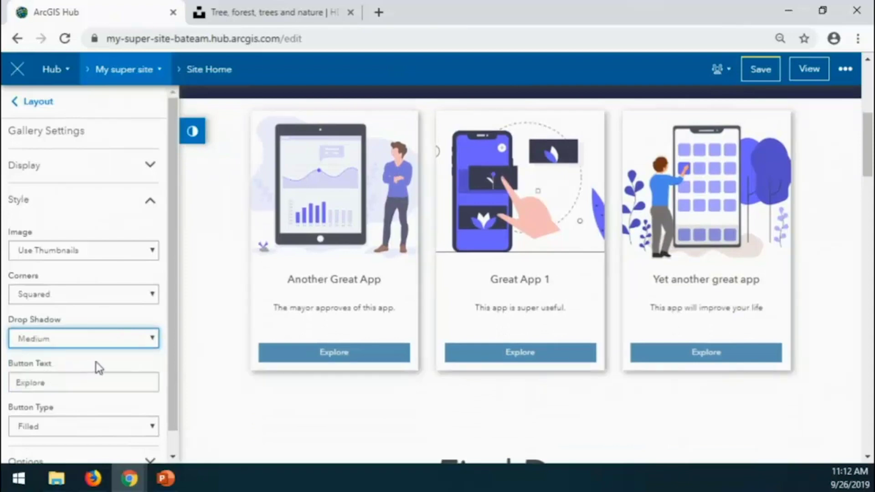
# Step: Change the card button text to 'View' and set the corners to Rounded
pyautogui.scroll(-1, 113, 378)
pyautogui.moveTo(84, 359); pyautogui.dragTo(8, 345)
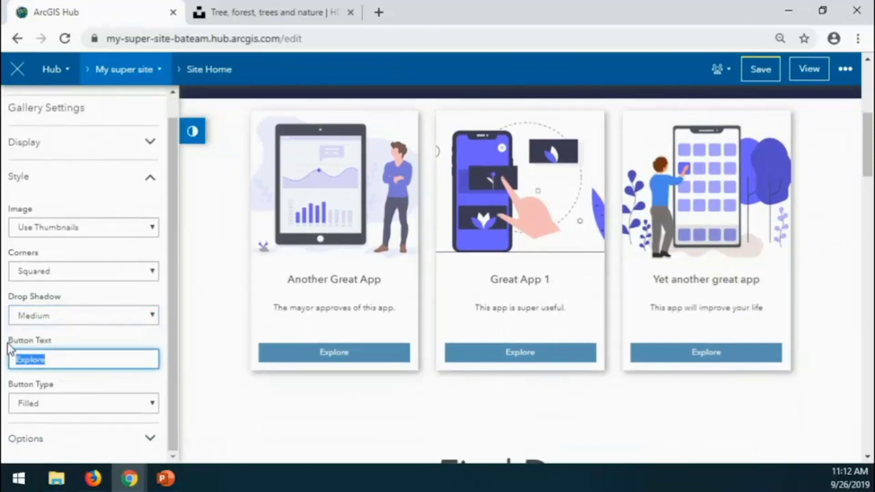
pyautogui.write('View')
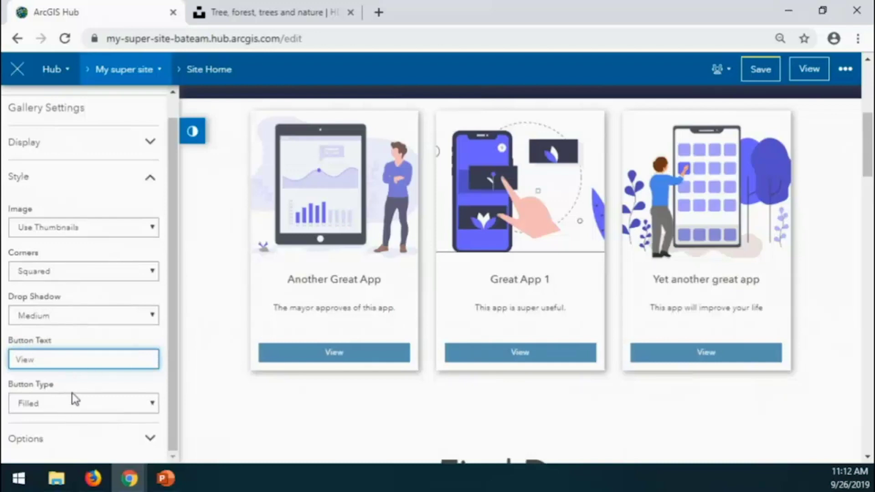
pyautogui.click(130, 270)
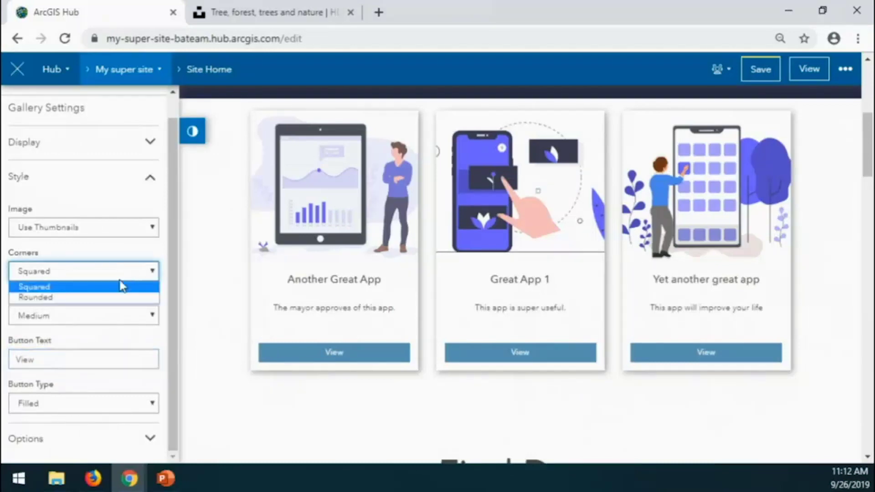
pyautogui.click(84, 298)
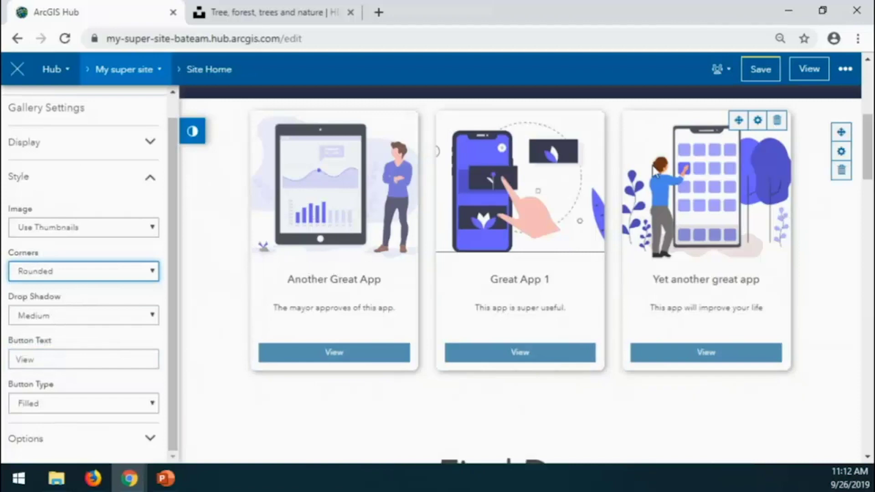
pyautogui.scroll(1, 563, 269)
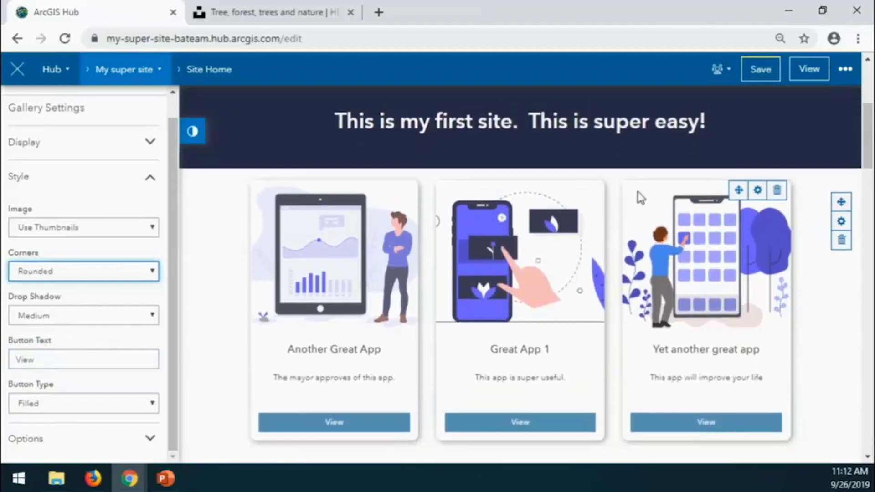
# Step: Save the site and check its visibility setting, leaving it unchanged
pyautogui.click(765, 70)
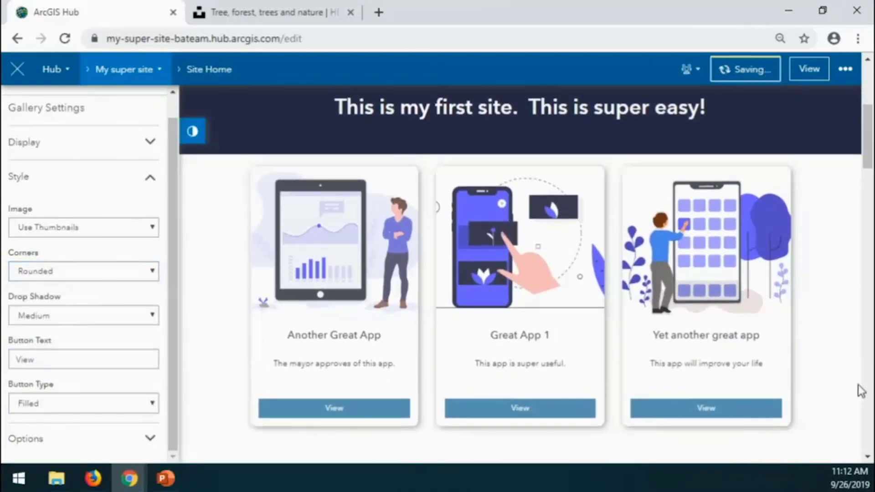
pyautogui.click(697, 72)
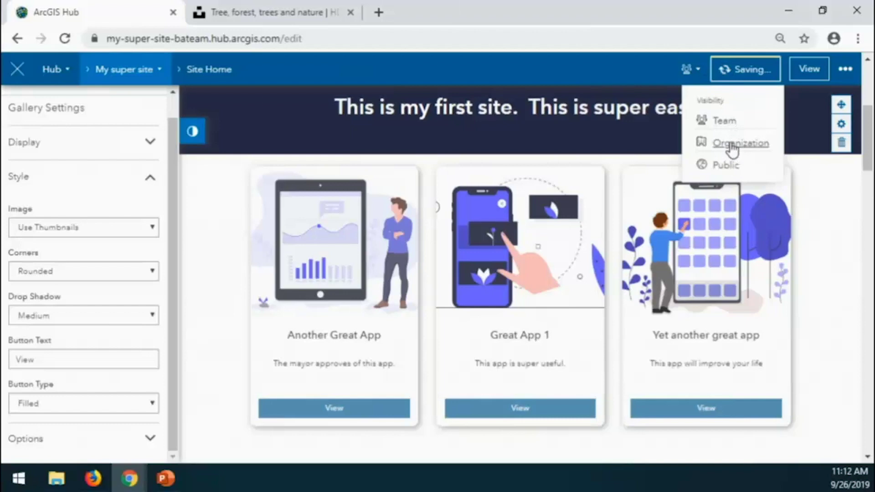
pyautogui.click(608, 110)
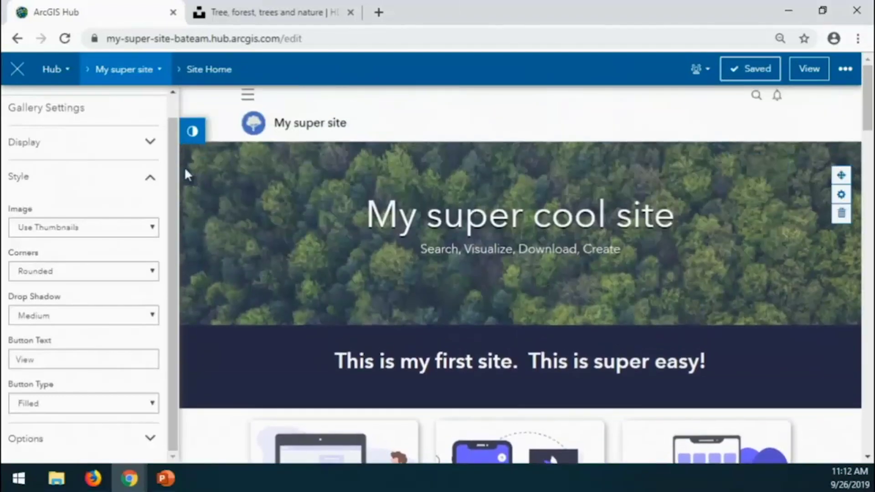
pyautogui.scroll(1, 51, 111)
# Step: Return to the Layout card list and scroll down to locate the Search card
pyautogui.click(29, 109)
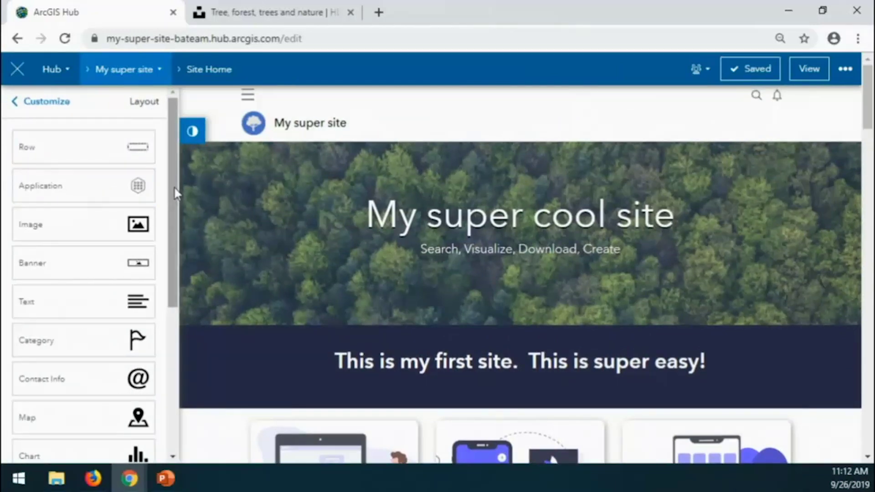
pyautogui.scroll(-4, 175, 194)
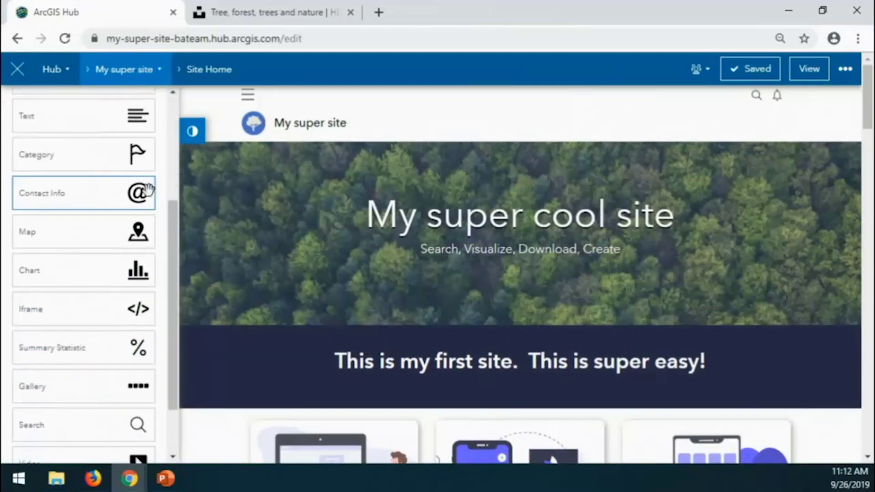
pyautogui.scroll(-1, 156, 219)
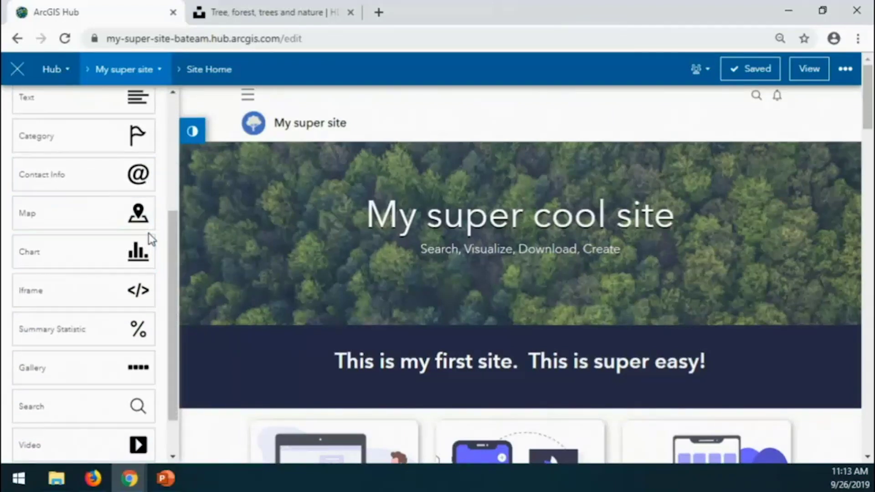
pyautogui.scroll(1, 155, 221)
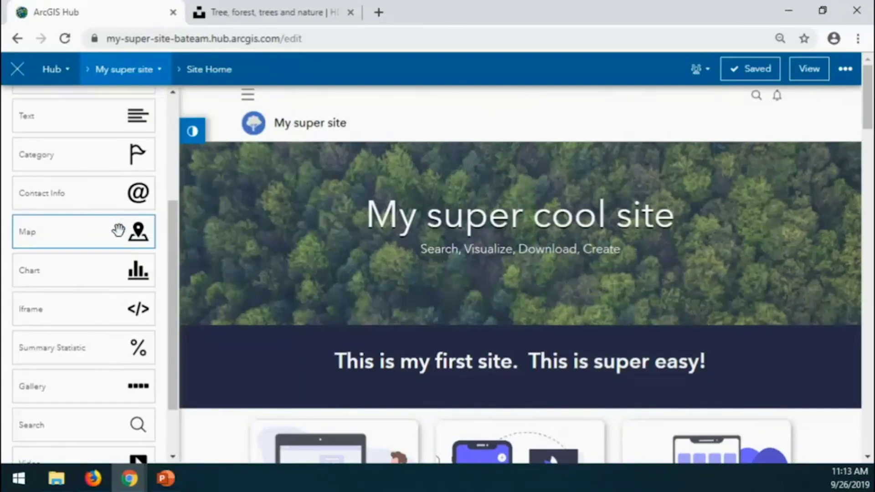
pyautogui.scroll(-2, 125, 237)
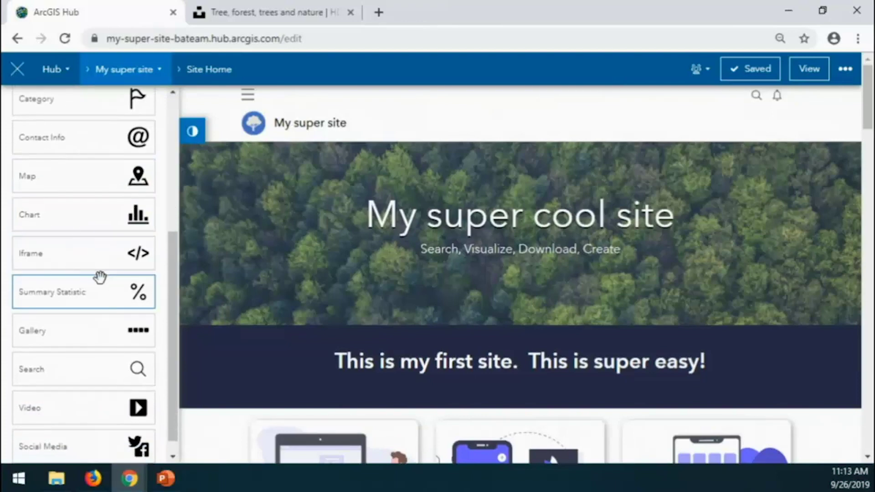
pyautogui.scroll(1, 101, 256)
pyautogui.scroll(-2, 102, 271)
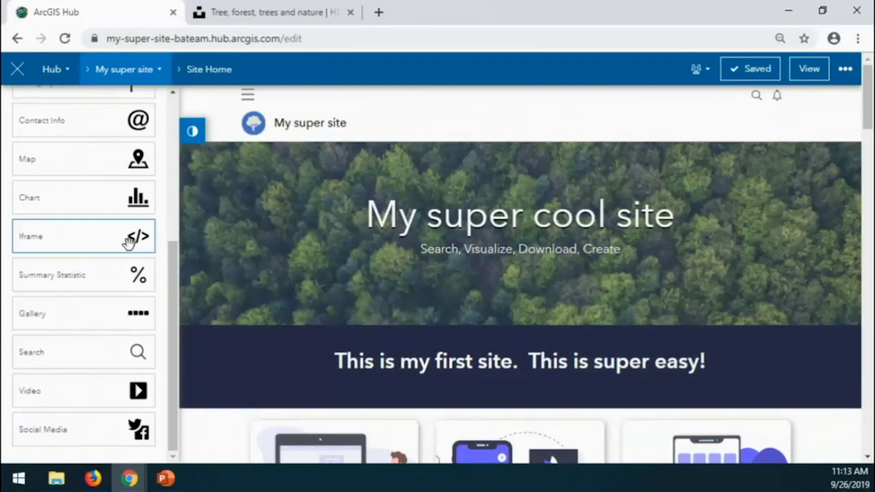
pyautogui.scroll(-1, 121, 238)
pyautogui.scroll(-2, 119, 274)
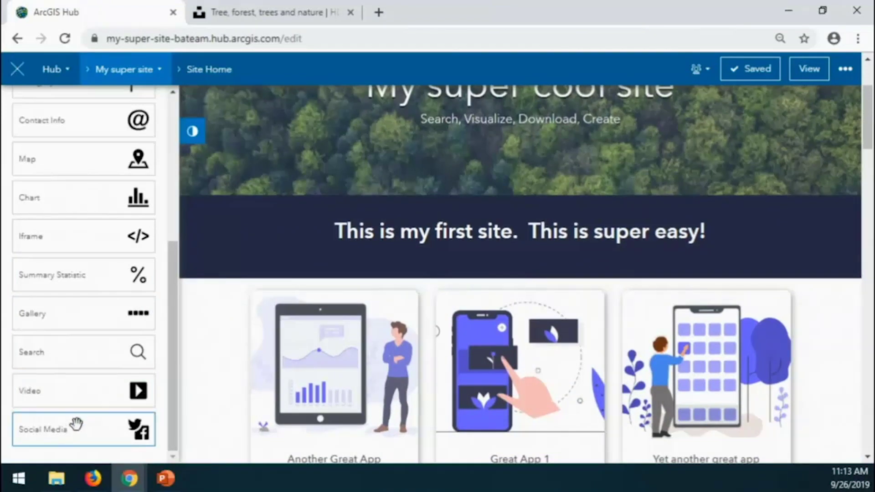
pyautogui.scroll(1, 76, 424)
pyautogui.scroll(-1, 76, 423)
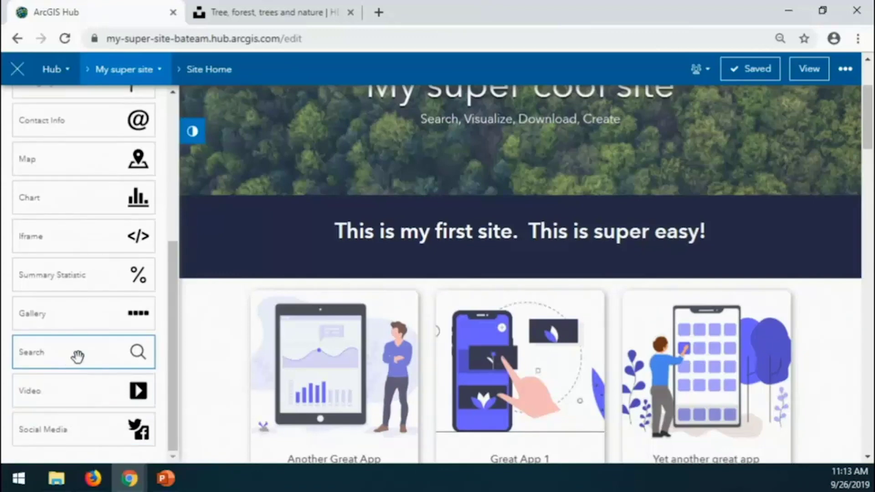
# Step: Place a Search card above the three-app gallery, below the intro text banner
pyautogui.moveTo(72, 354); pyautogui.dragTo(517, 296)
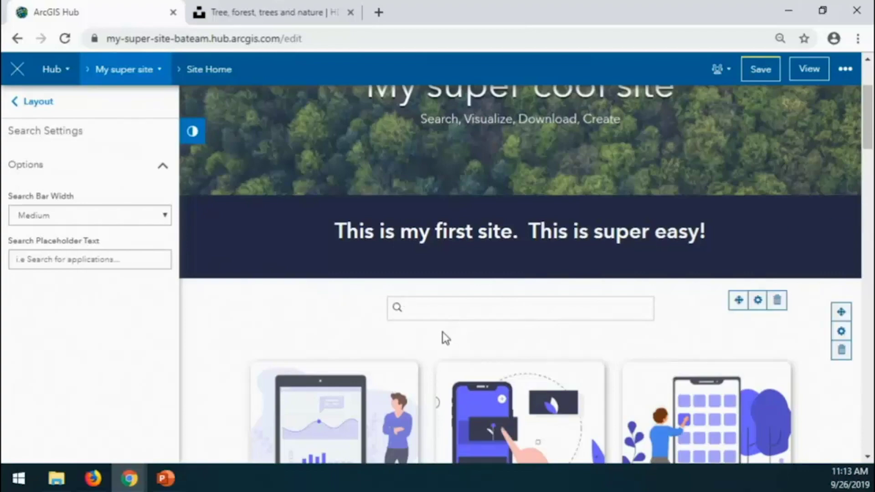
pyautogui.scroll(1, 382, 347)
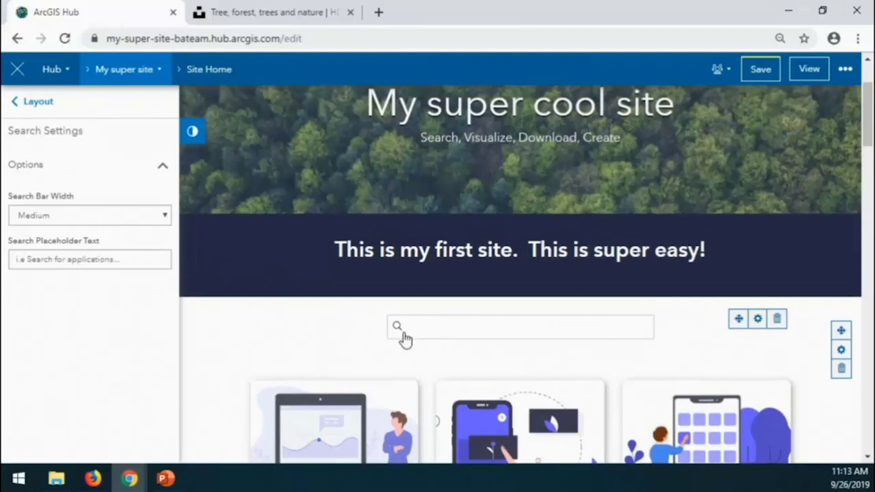